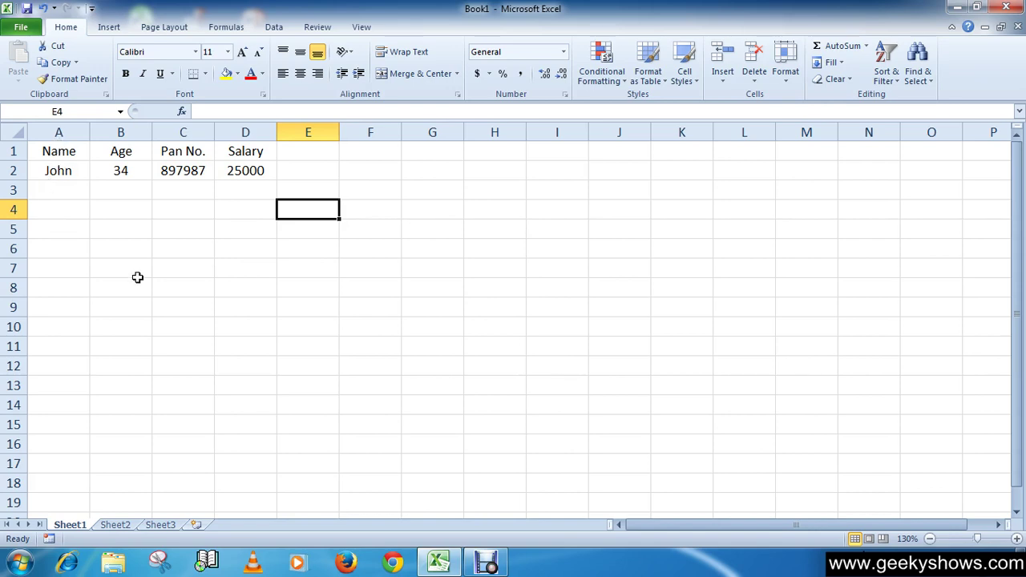
{"action": "left_click", "coordinate": [77, 148]}
{"action": "mouse_move", "coordinate": [77, 148]}
{"action": "left_mouse_down"}
{"action": "mouse_move", "coordinate": [114, 268]}
{"action": "mouse_move", "coordinate": [270, 304]}
{"action": "mouse_move", "coordinate": [431, 316]}
{"action": "left_mouse_up"}
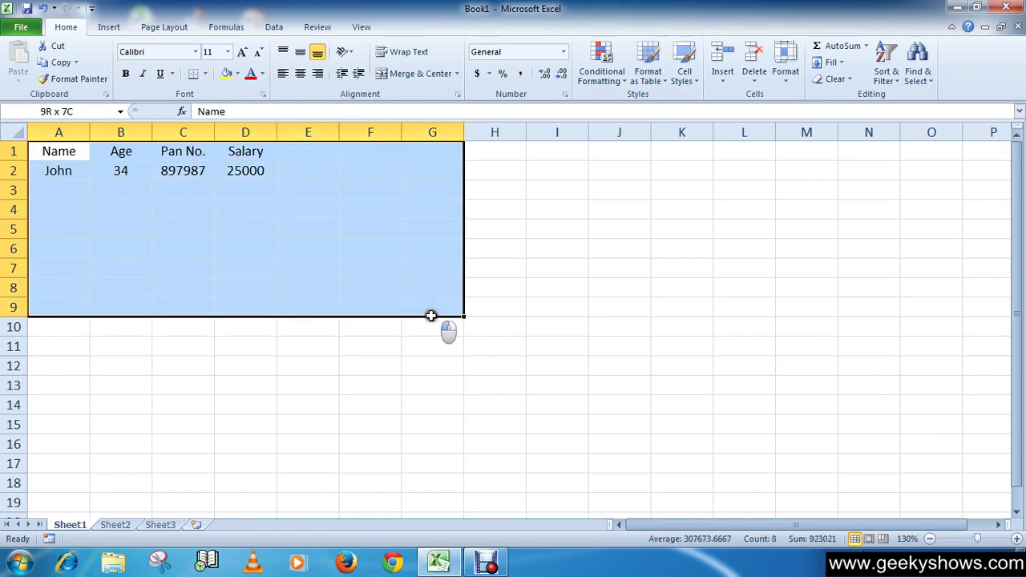
{"action": "left_click", "coordinate": [561, 277]}
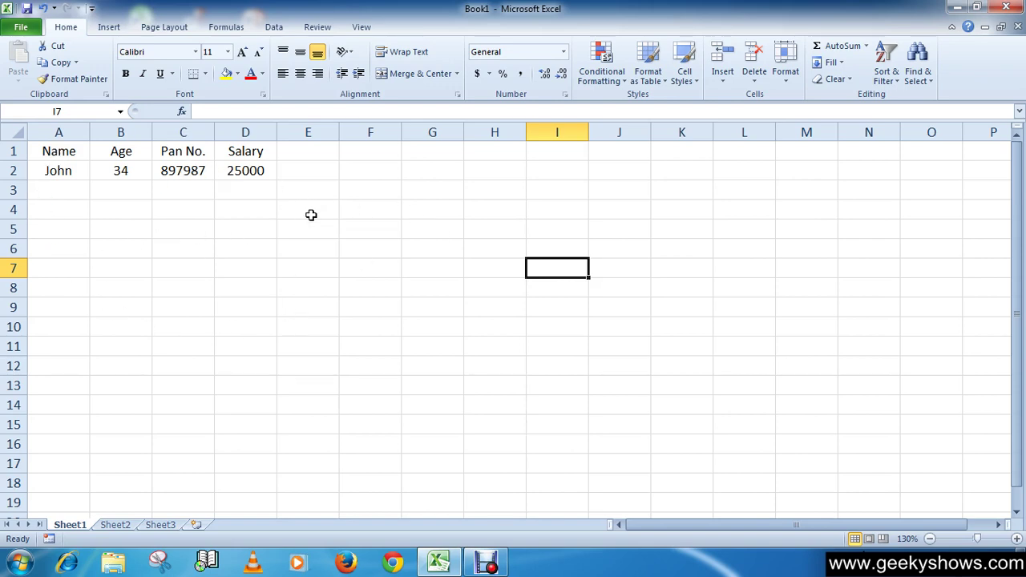
{"action": "left_click_drag", "start_coordinate": [304, 190], "coordinate": [392, 260]}
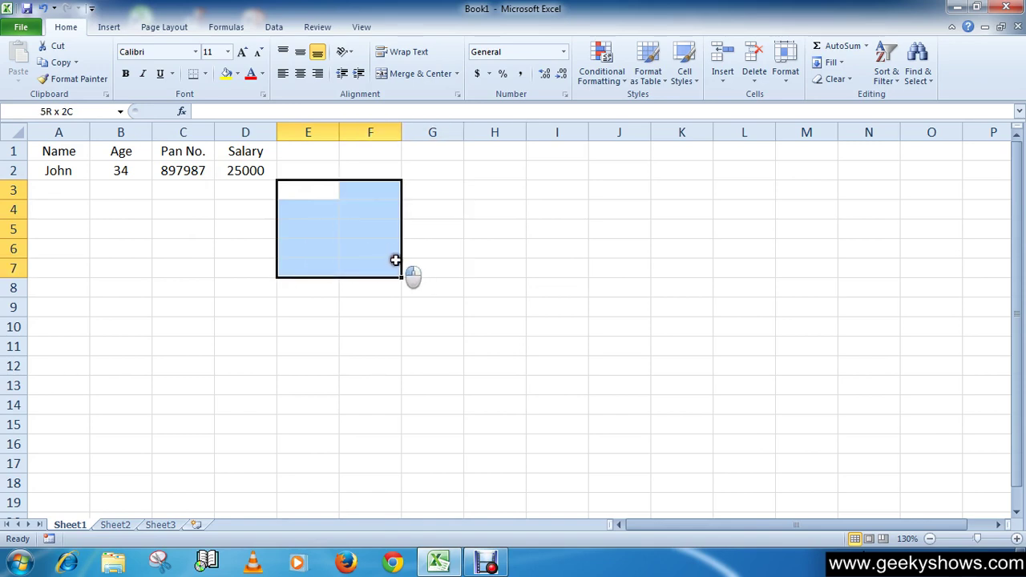
{"action": "left_click", "coordinate": [332, 168]}
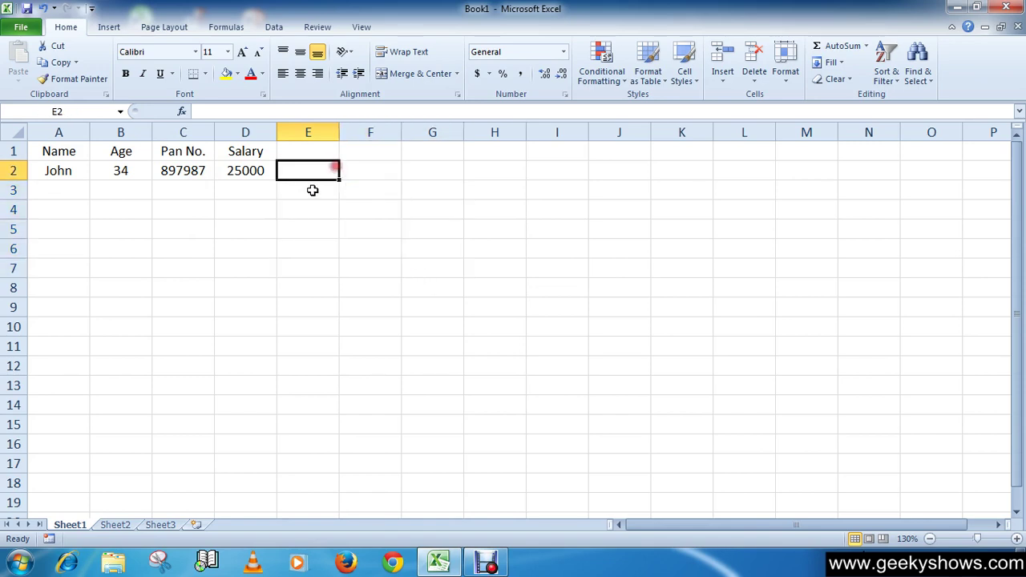
{"action": "left_click", "coordinate": [305, 192]}
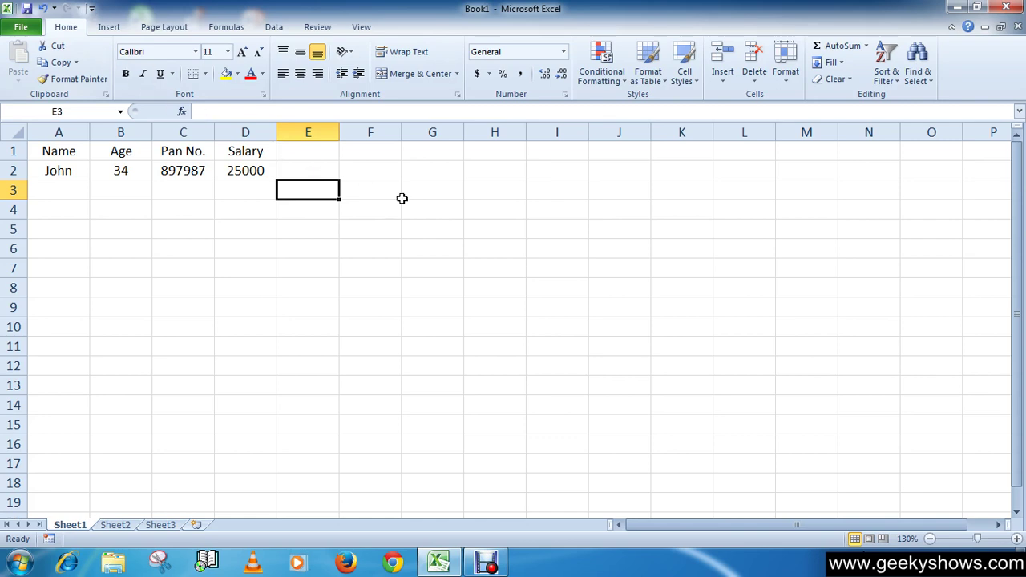
{"action": "left_click", "coordinate": [787, 82]}
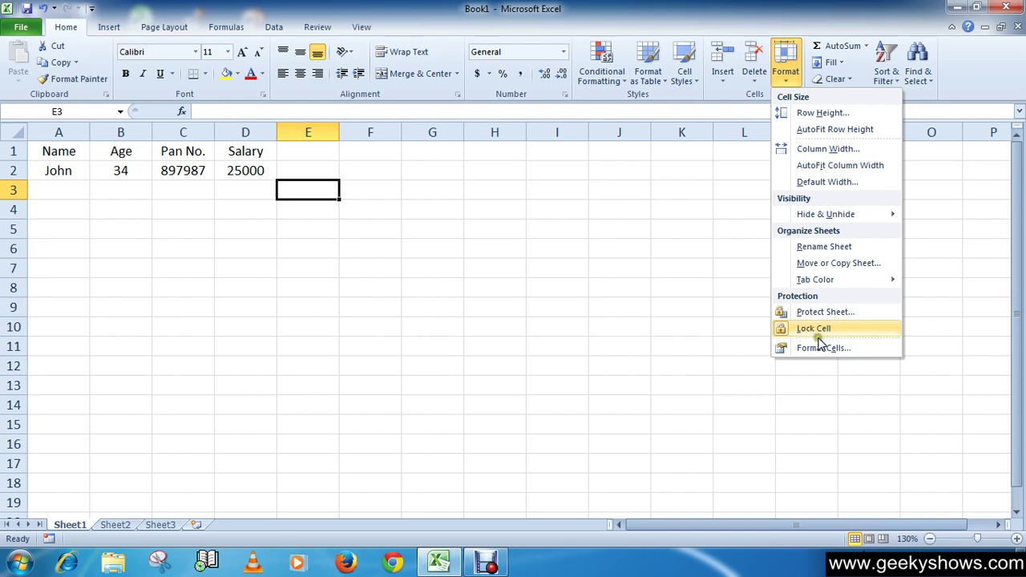
{"action": "left_click", "coordinate": [806, 336]}
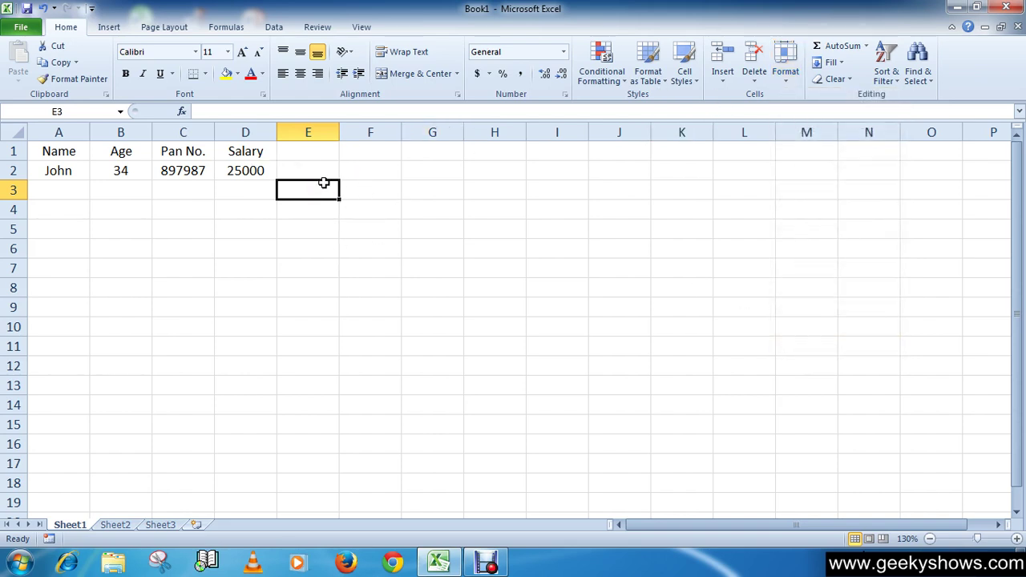
{"action": "left_click", "coordinate": [783, 76]}
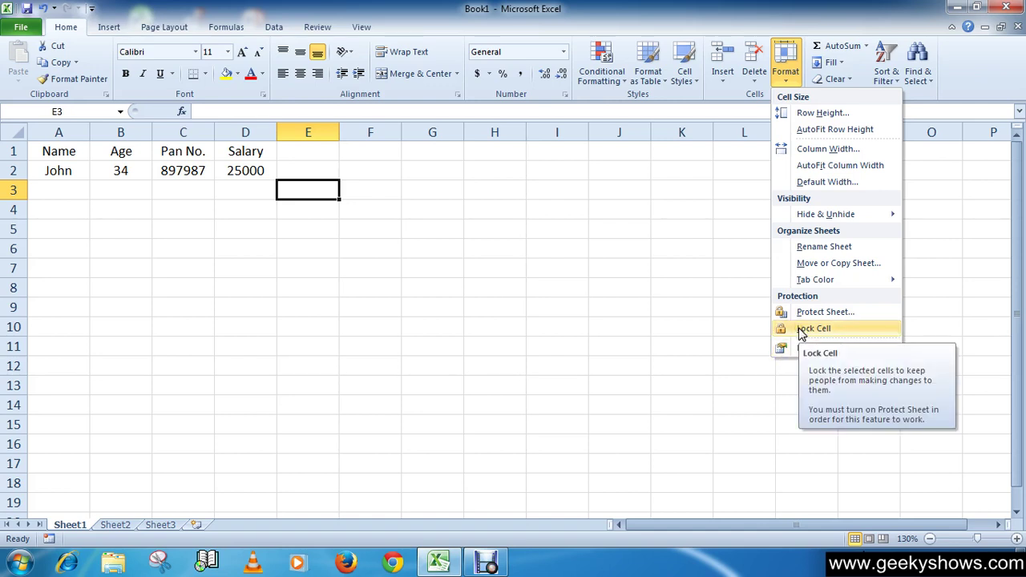
{"action": "left_click", "coordinate": [803, 330]}
{"action": "left_click", "coordinate": [511, 253]}
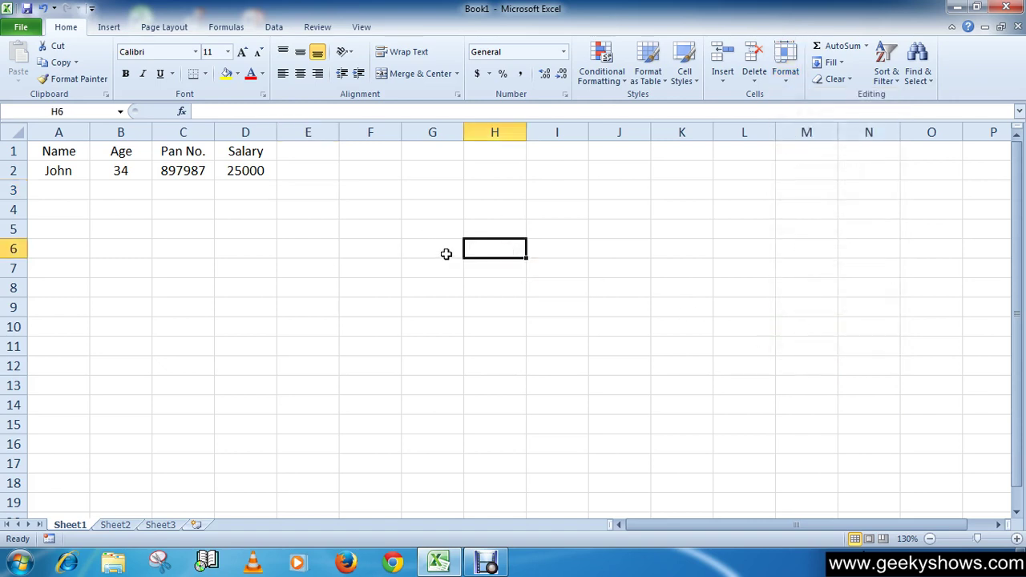
Select cell D4 and go to the Protect Sheet option in the Home Format menu
{"action": "left_click", "coordinate": [240, 202]}
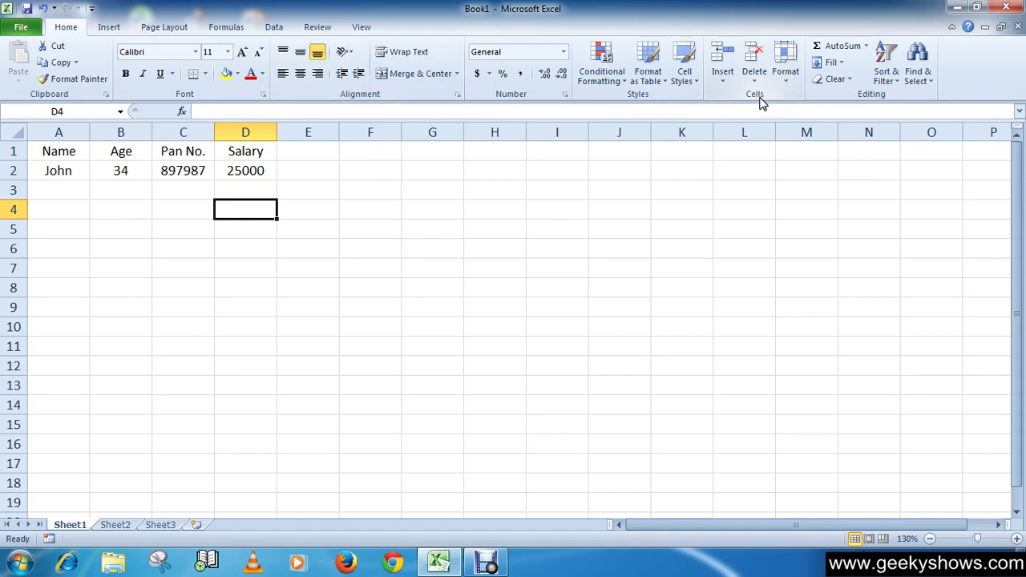
{"action": "left_click", "coordinate": [792, 83]}
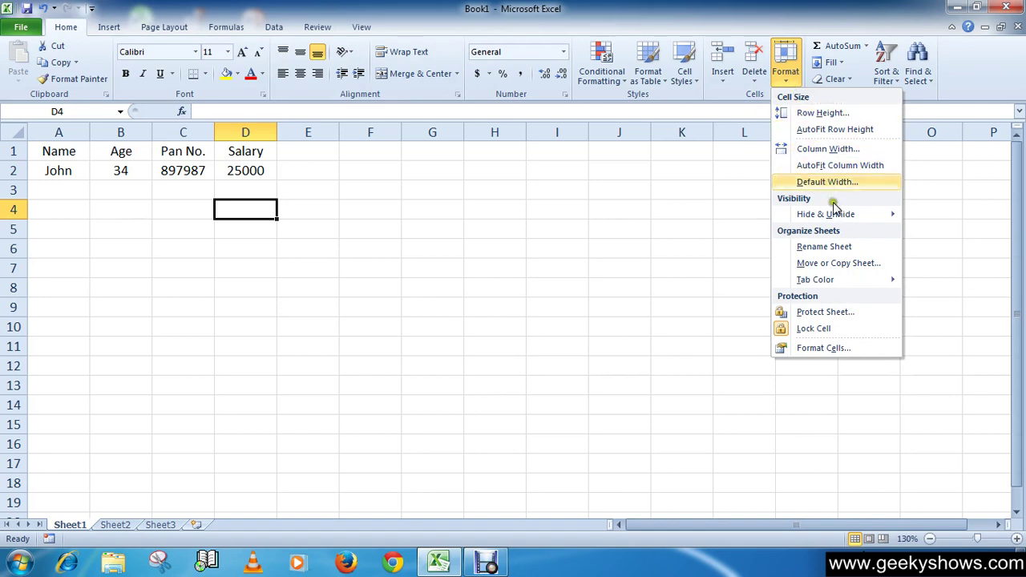
{"action": "left_click", "coordinate": [856, 351]}
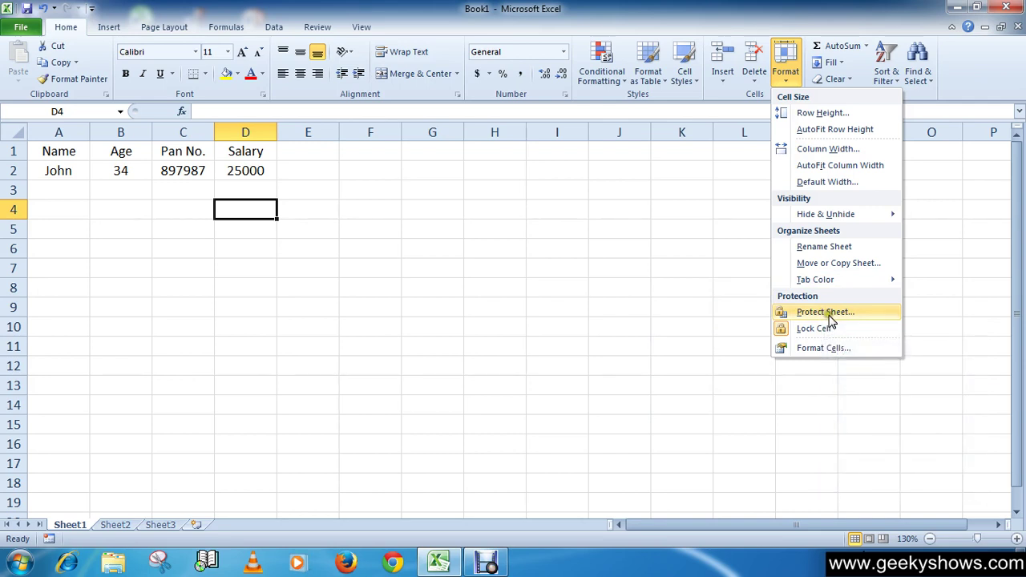
Protect Sheet1 by entering a password and confirming it in the Confirm Password box
{"action": "left_click", "coordinate": [827, 313]}
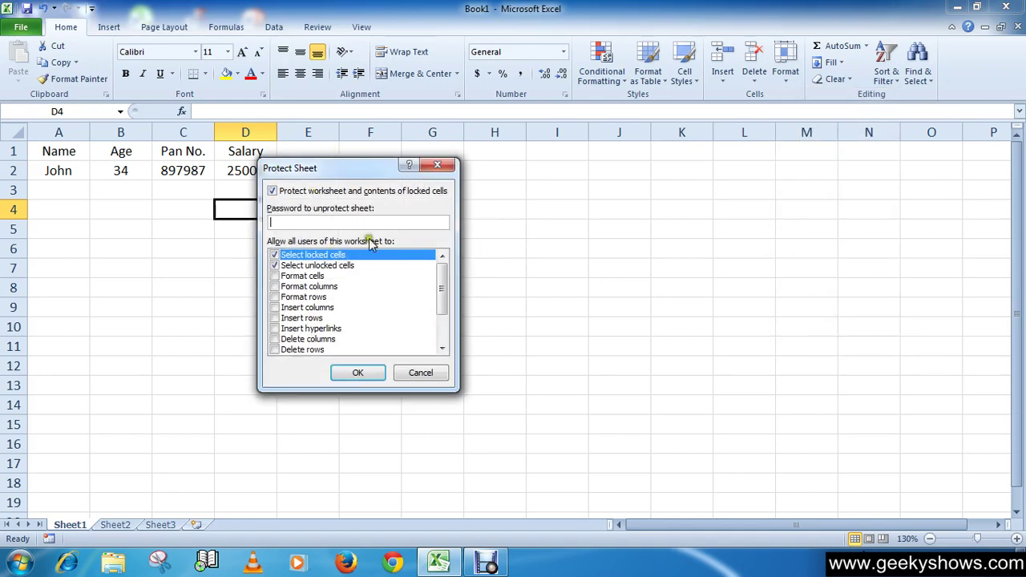
{"action": "left_click_drag", "start_coordinate": [340, 168], "coordinate": [418, 174]}
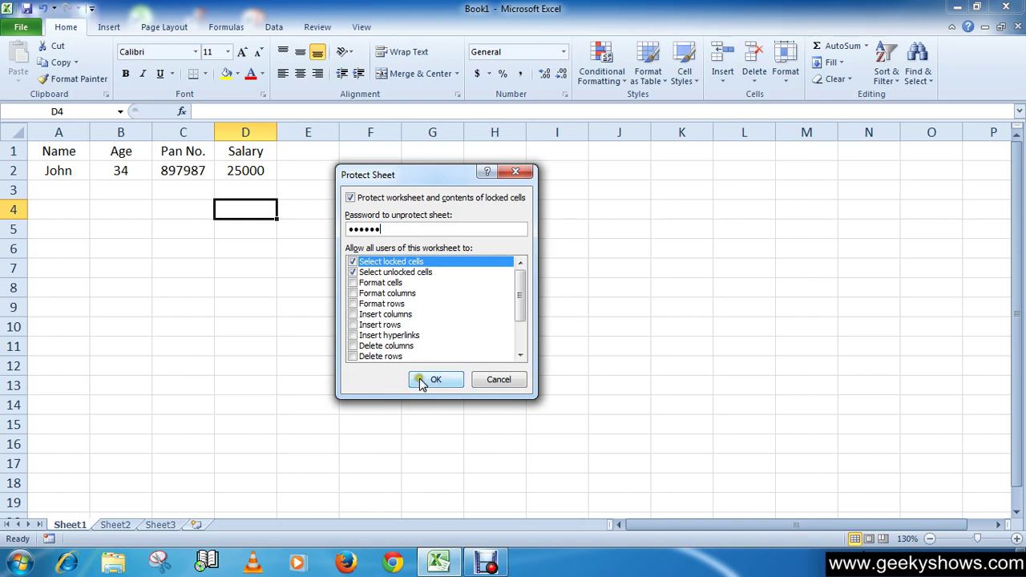
{"action": "left_click", "coordinate": [429, 380]}
{"action": "left_click", "coordinate": [376, 256]}
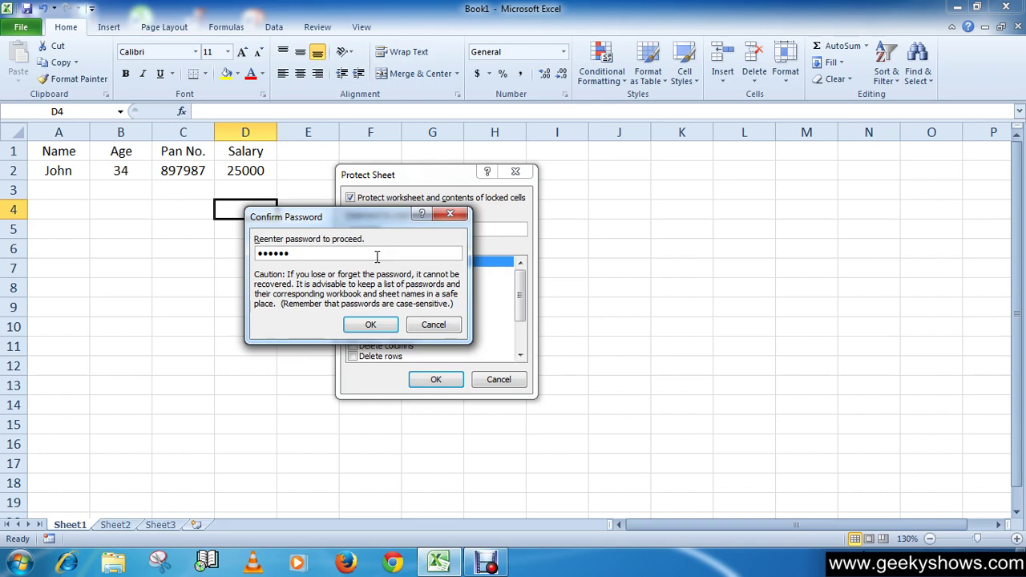
{"action": "left_click", "coordinate": [366, 325]}
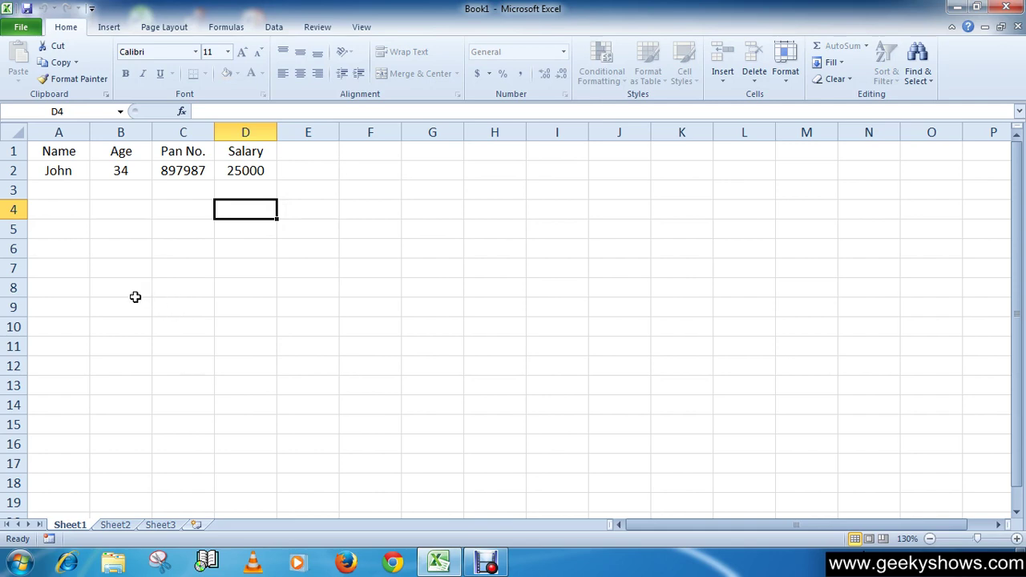
{"action": "left_click", "coordinate": [317, 246]}
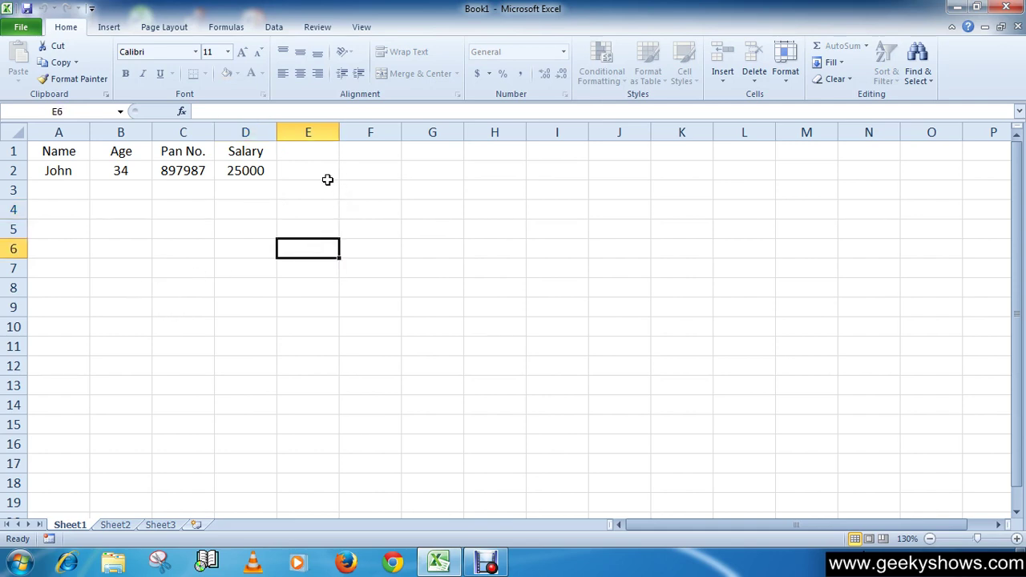
{"action": "mouse_move", "coordinate": [327, 180]}
{"action": "left_mouse_down"}
{"action": "mouse_move", "coordinate": [348, 270]}
{"action": "mouse_move", "coordinate": [641, 359]}
{"action": "left_mouse_up"}
{"action": "left_click", "coordinate": [781, 324]}
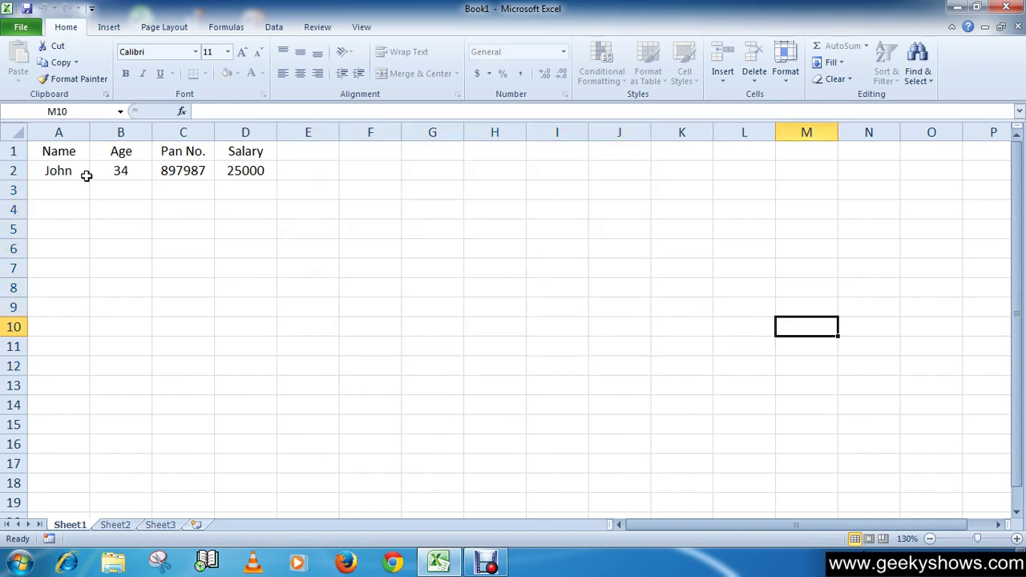
{"action": "left_click", "coordinate": [65, 172]}
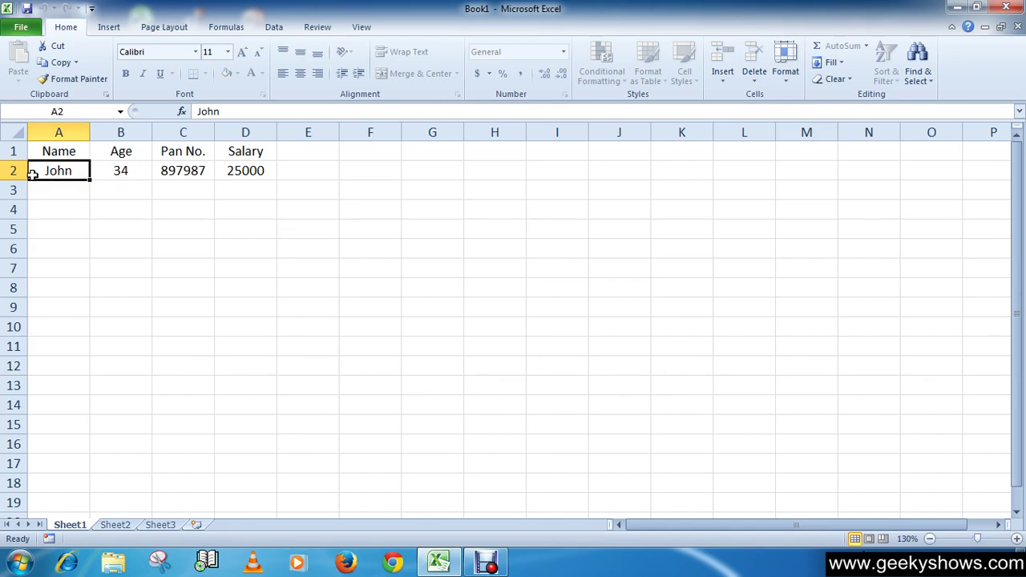
{"action": "double_click", "coordinate": [86, 172]}
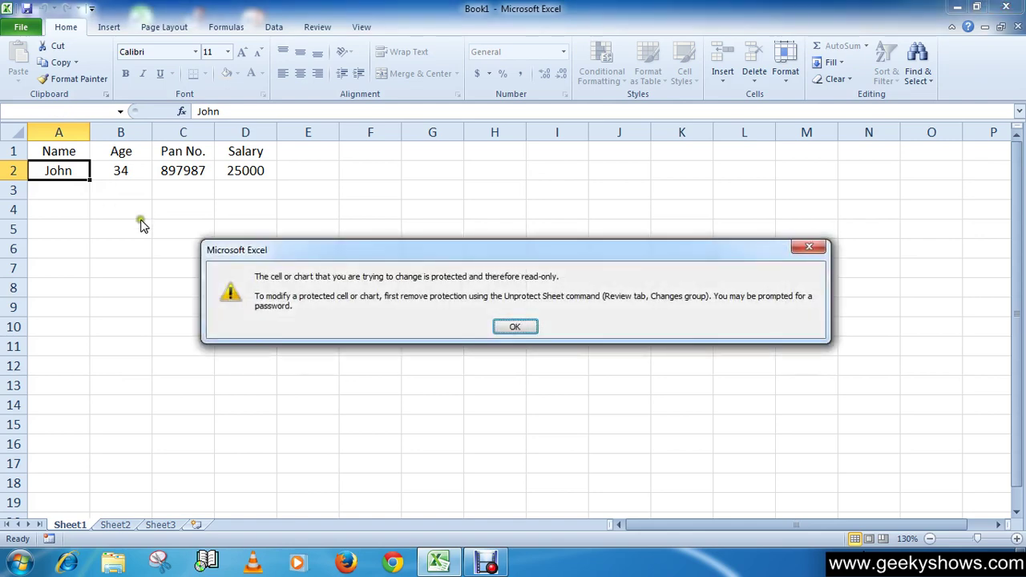
{"action": "left_click_drag", "start_coordinate": [343, 260], "coordinate": [277, 221]}
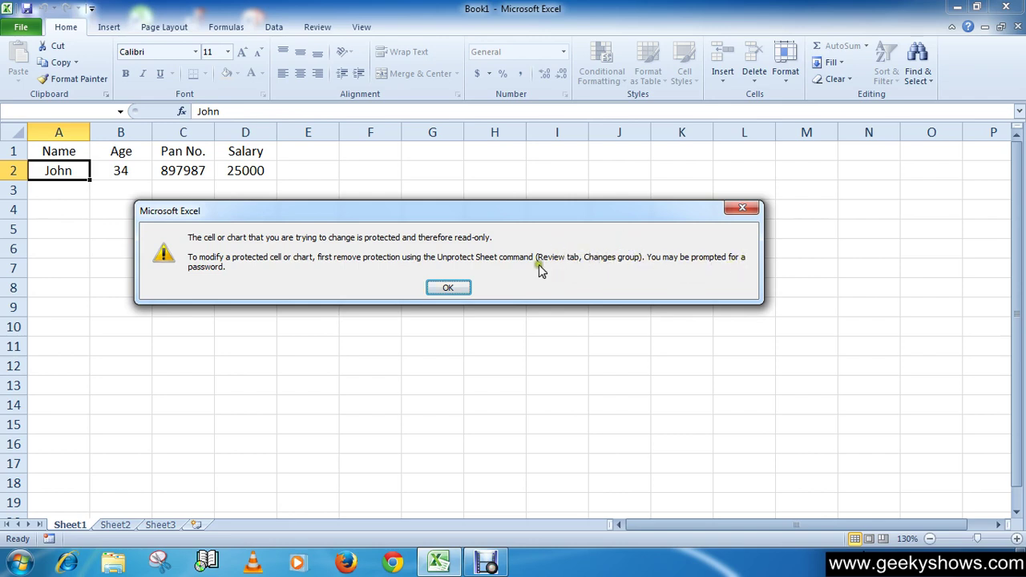
{"action": "left_click", "coordinate": [439, 287]}
{"action": "left_click", "coordinate": [213, 171]}
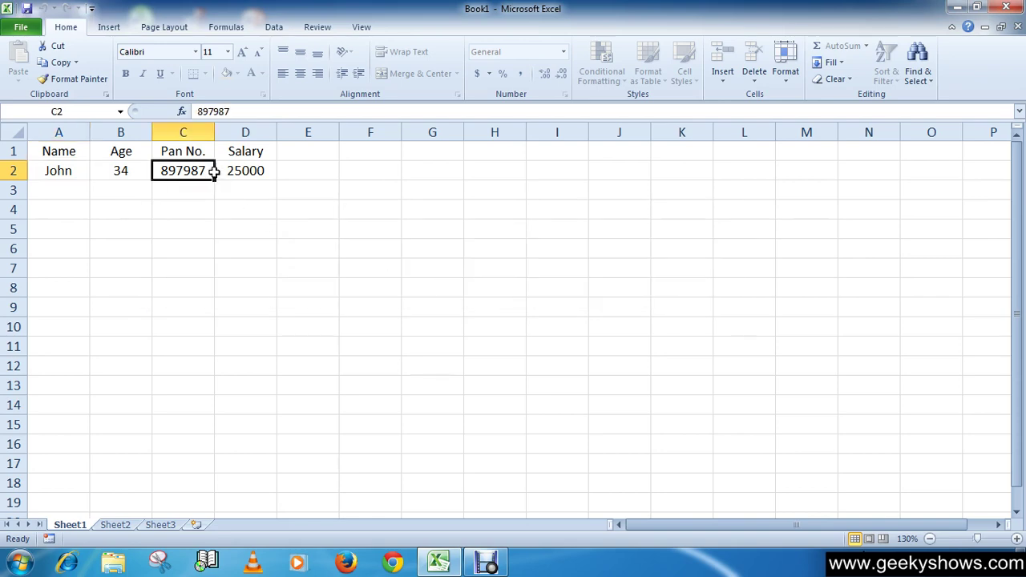
{"action": "double_click", "coordinate": [214, 171]}
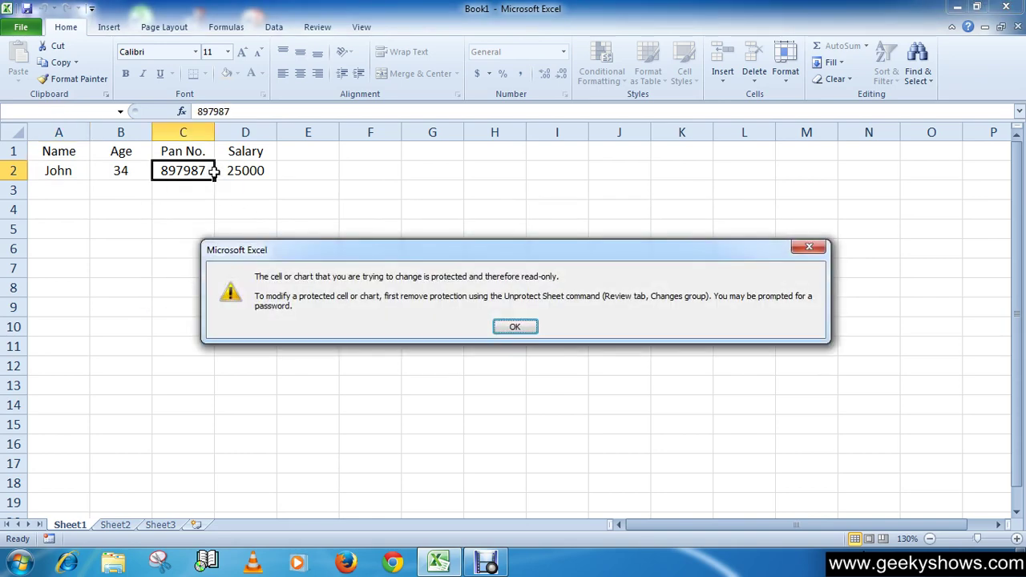
{"action": "left_click", "coordinate": [513, 327]}
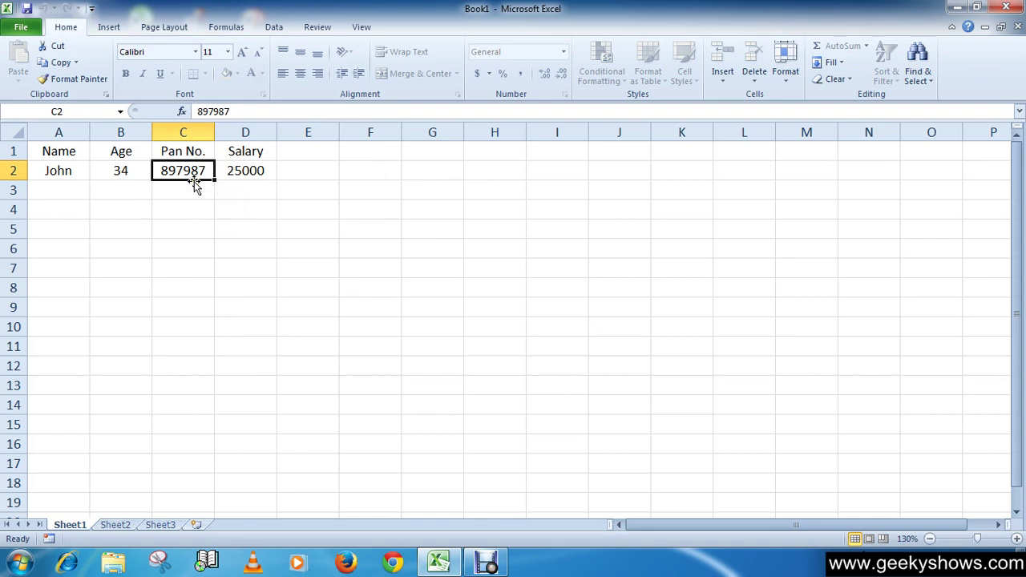
Find the Unprotect Sheet command in the Home Format menu, then on the Review tab
{"action": "left_click", "coordinate": [316, 29]}
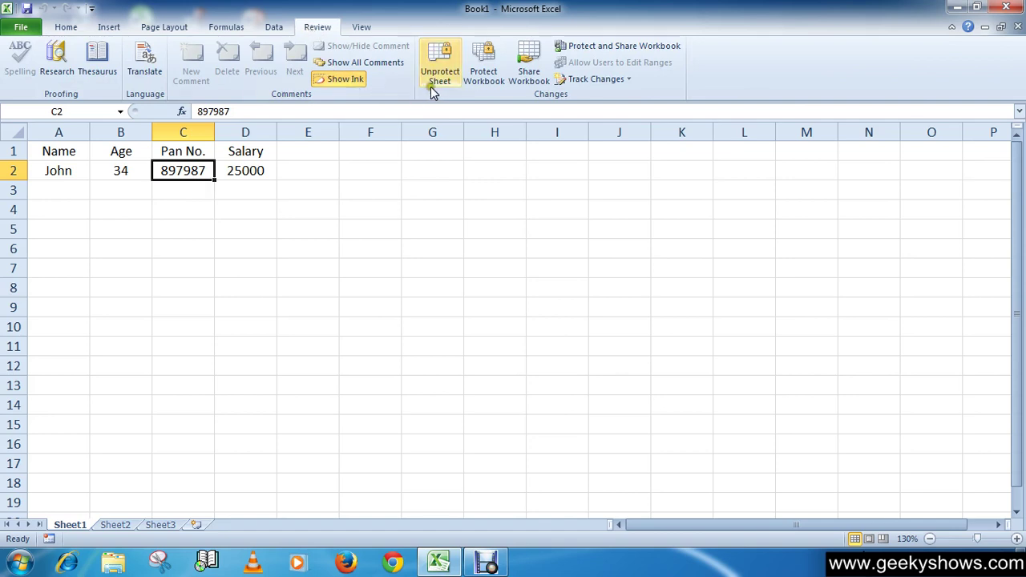
{"action": "left_click", "coordinate": [64, 26]}
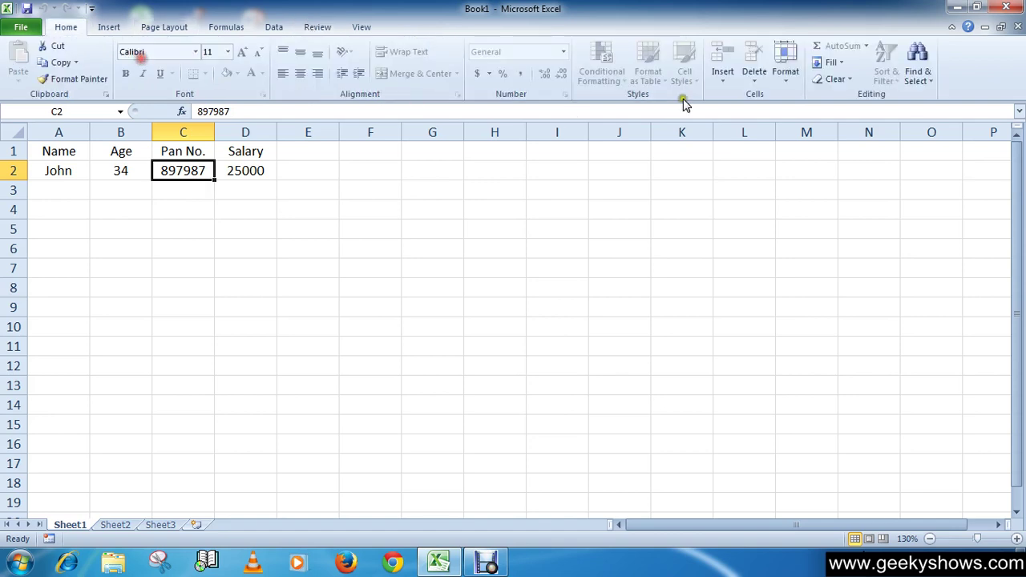
{"action": "left_click", "coordinate": [785, 70]}
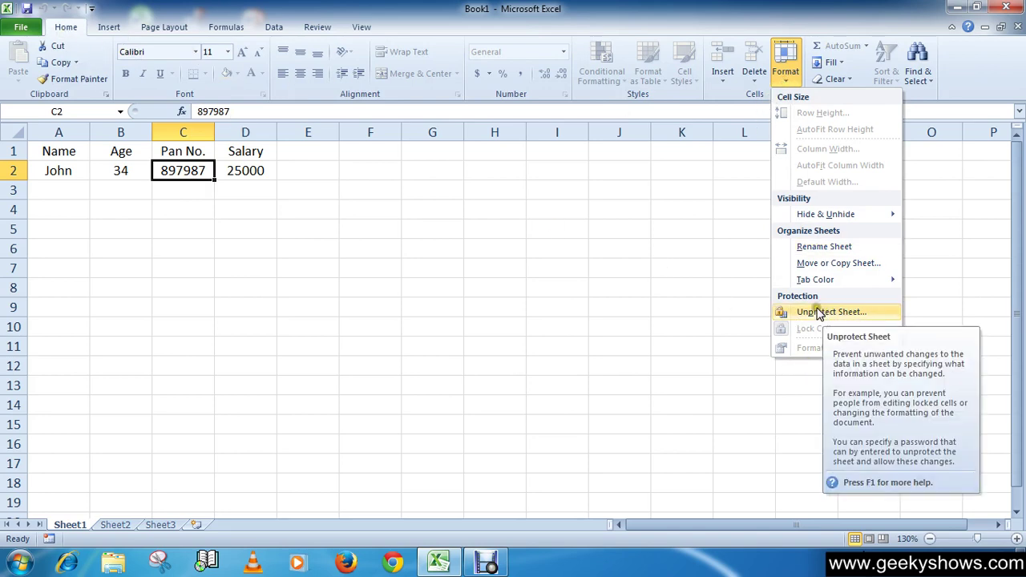
{"action": "left_click", "coordinate": [317, 27]}
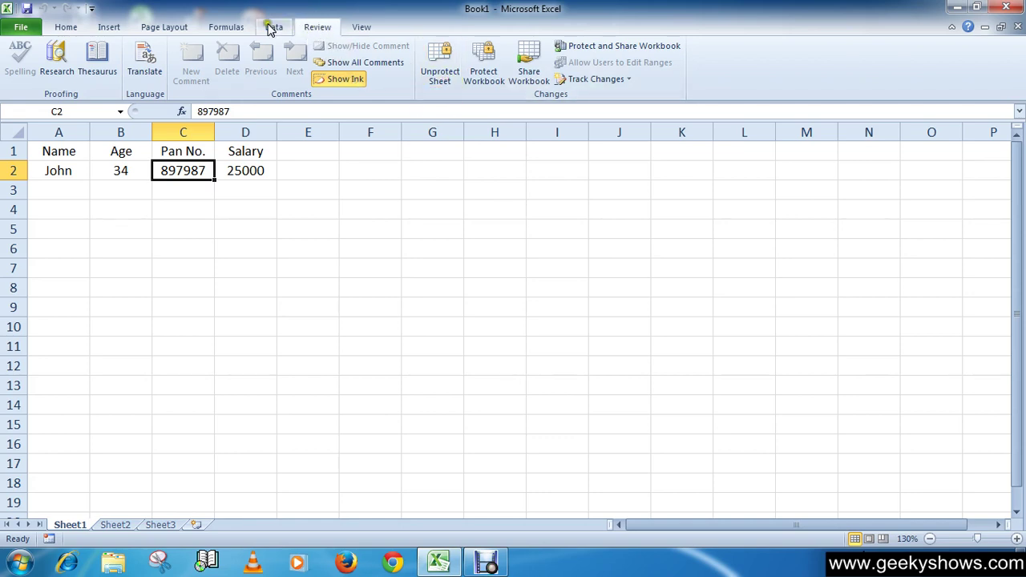
Remove Sheet1's protection by entering its password
{"action": "left_click", "coordinate": [440, 85]}
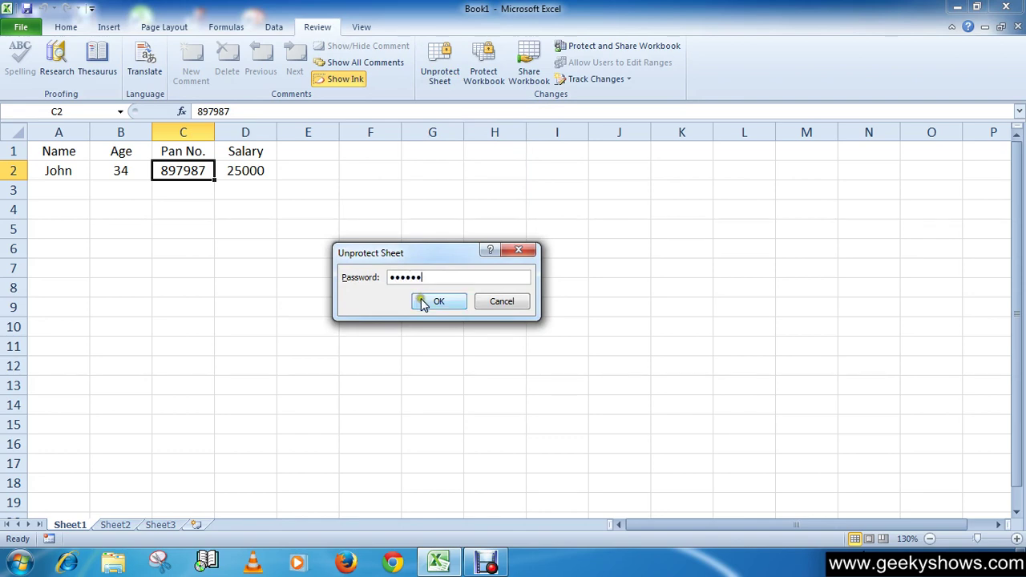
{"action": "left_click", "coordinate": [425, 302]}
{"action": "left_click", "coordinate": [253, 173]}
Replace the name John with Jenny in cell A2
{"action": "left_click", "coordinate": [67, 172]}
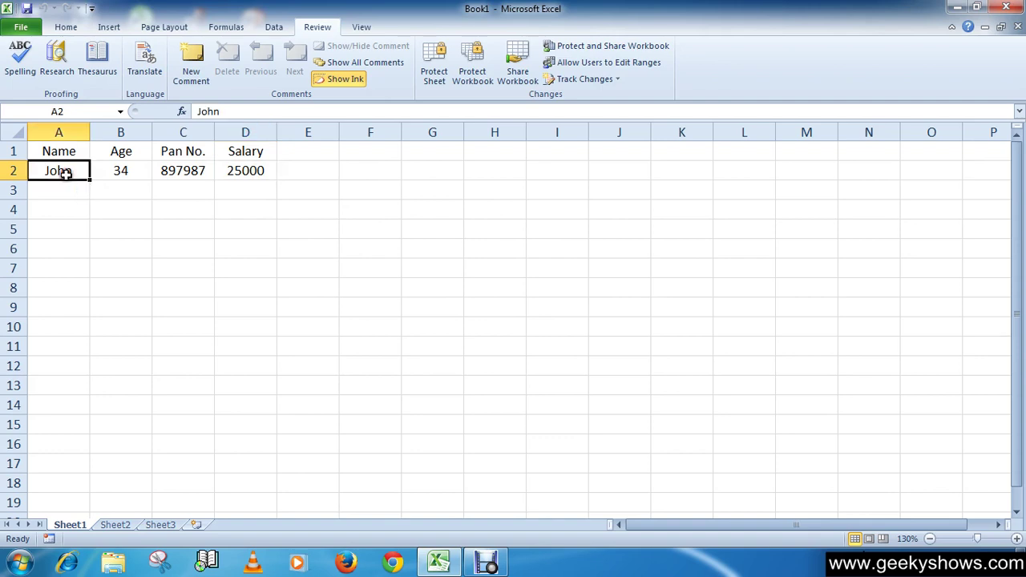
{"action": "type", "text": "Jenny"}
{"action": "left_click", "coordinate": [112, 194]}
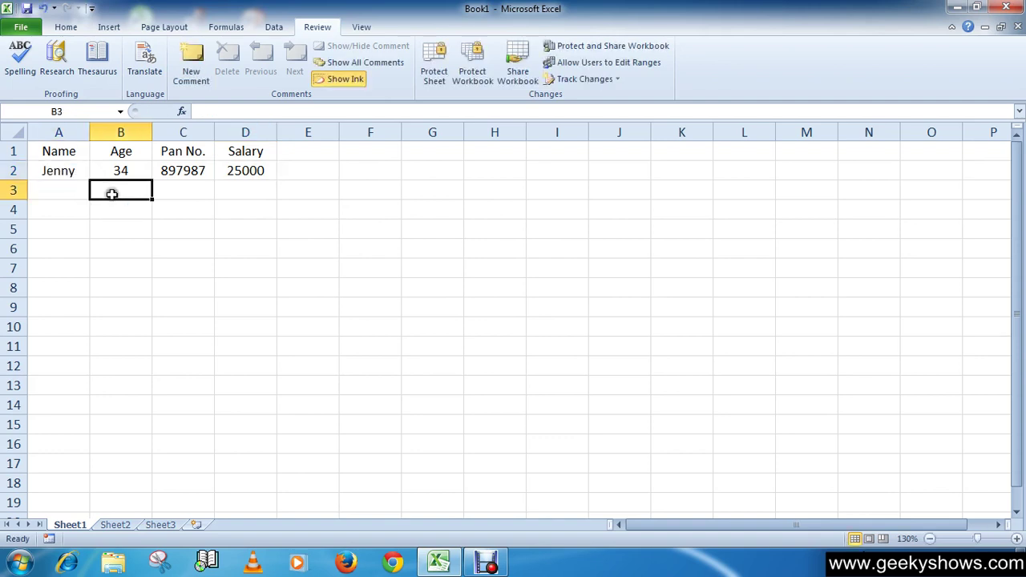
{"action": "left_click", "coordinate": [244, 169]}
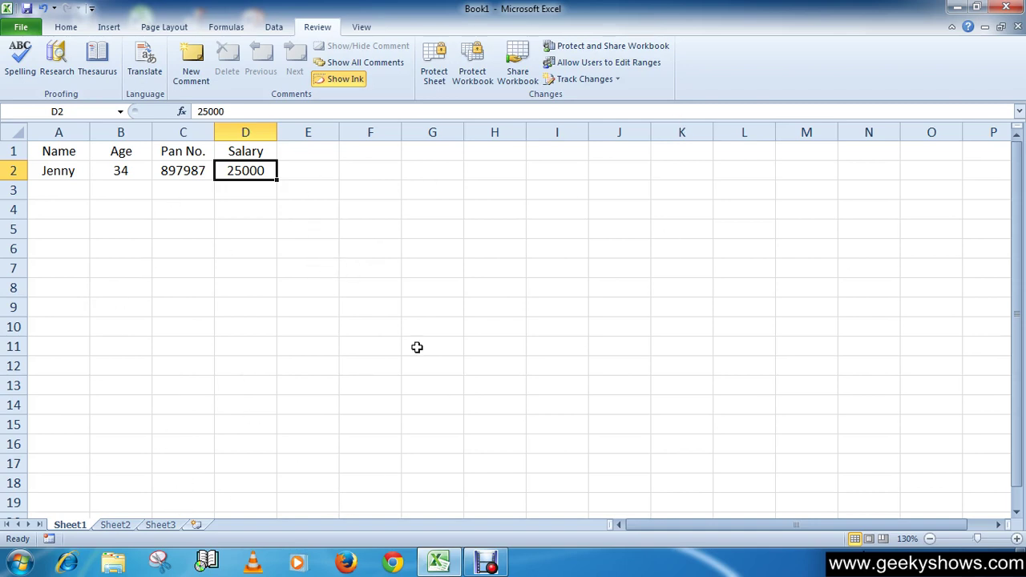
Protect the workbook structure without a password and verify new worksheets can't be inserted
{"action": "left_click", "coordinate": [479, 80]}
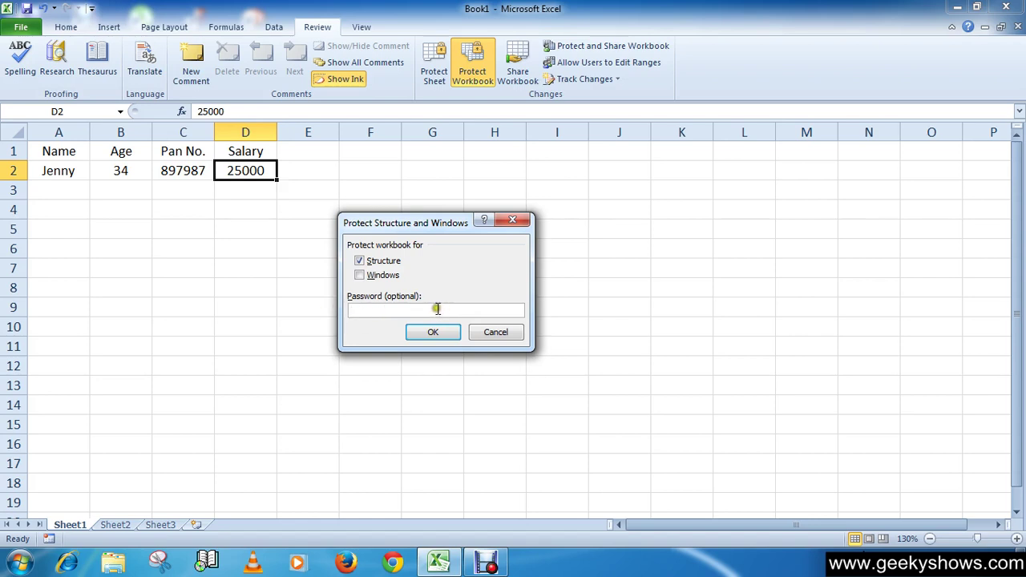
{"action": "left_click", "coordinate": [428, 332]}
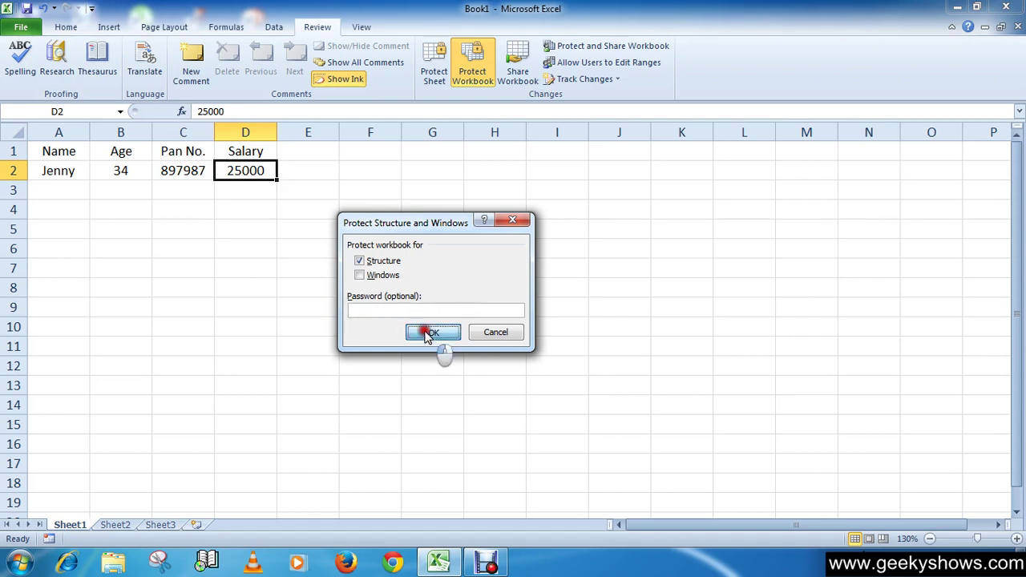
{"action": "left_click", "coordinate": [198, 529]}
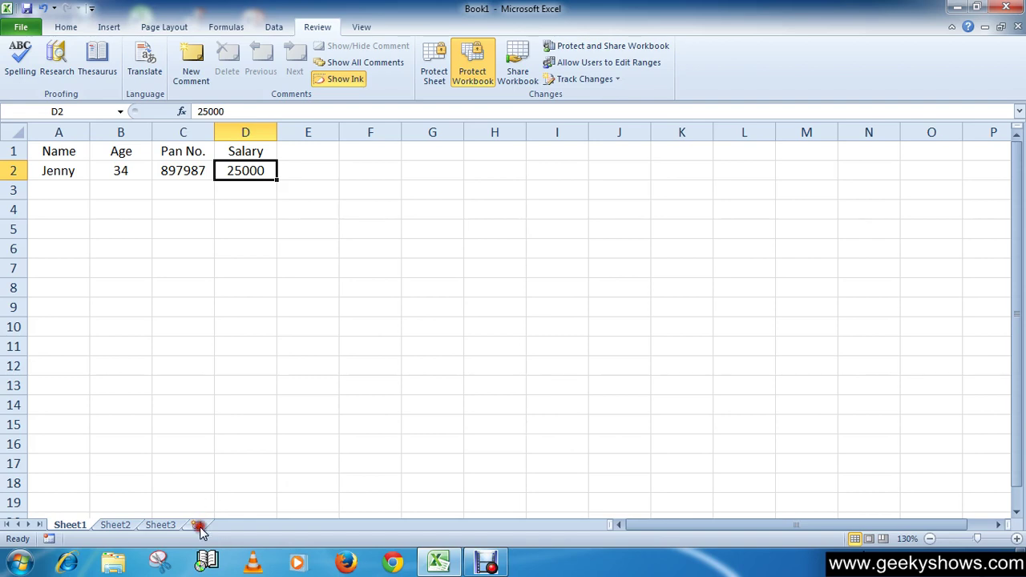
{"action": "left_click", "coordinate": [195, 525]}
{"action": "left_click", "coordinate": [199, 522]}
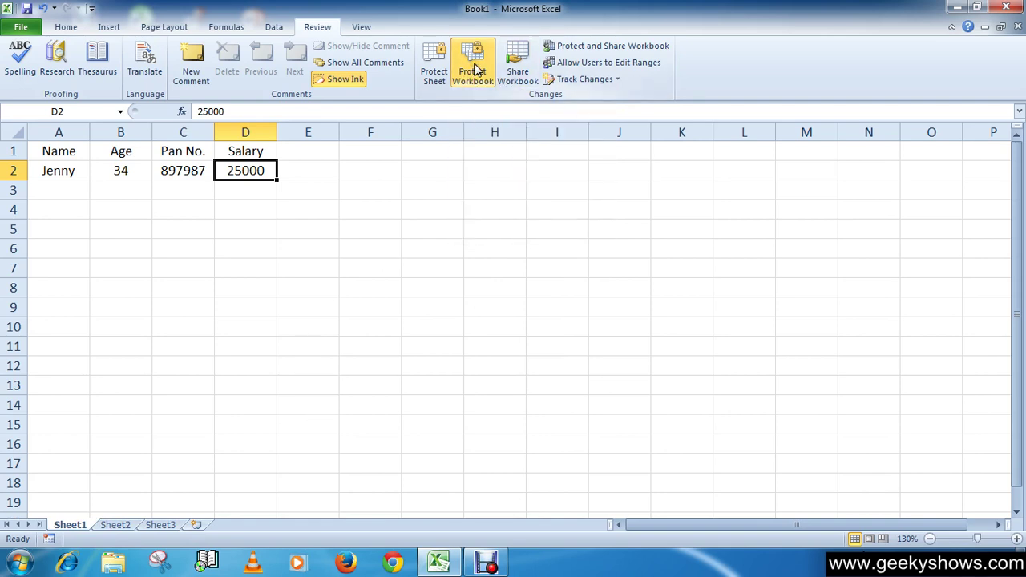
Add worksheets Sheet4, Sheet5 and Sheet6, then select cell D3 on Sheet6
{"action": "left_click", "coordinate": [195, 524]}
{"action": "left_click", "coordinate": [250, 525]}
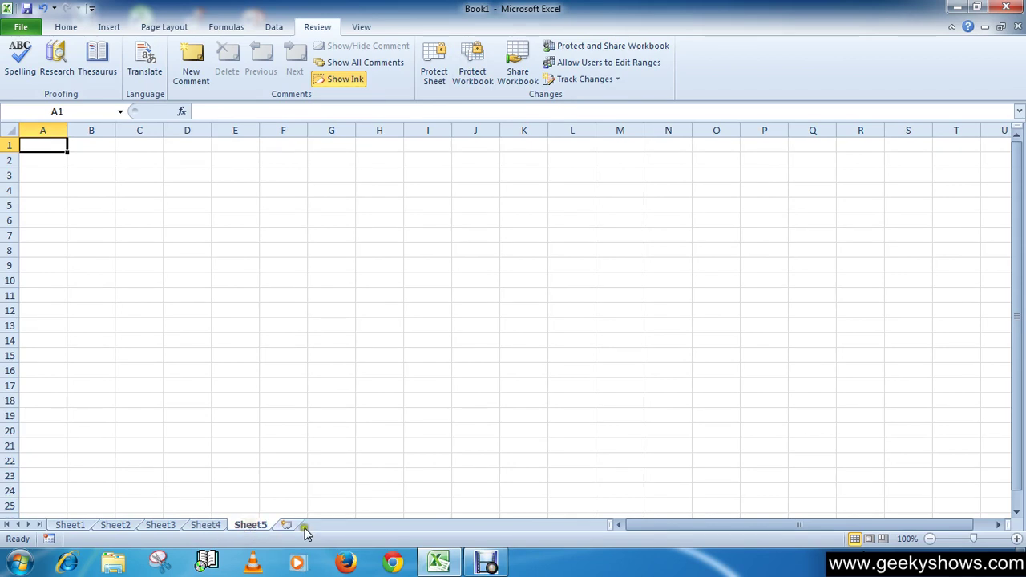
{"action": "left_click", "coordinate": [287, 525]}
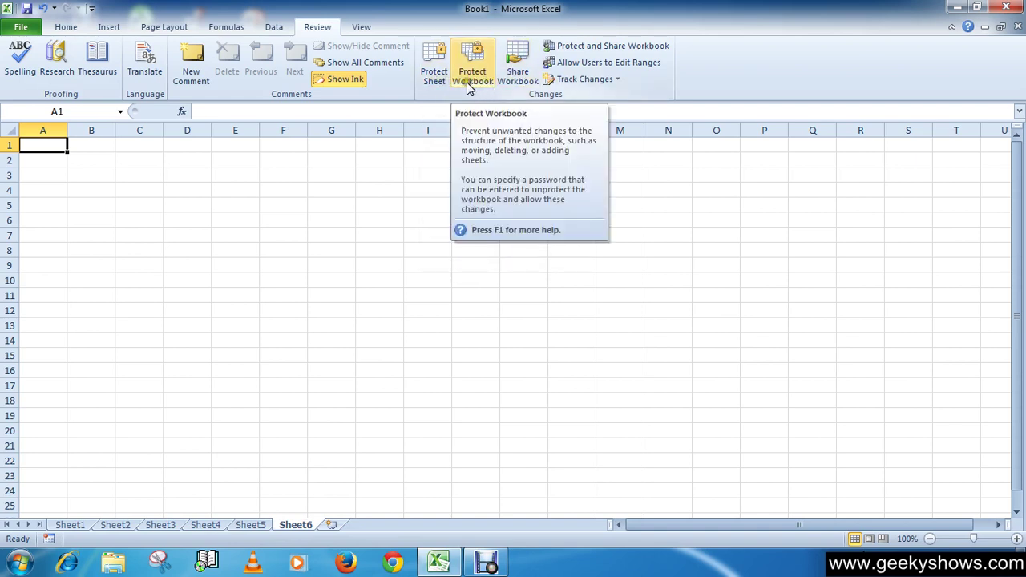
{"action": "left_click", "coordinate": [184, 176]}
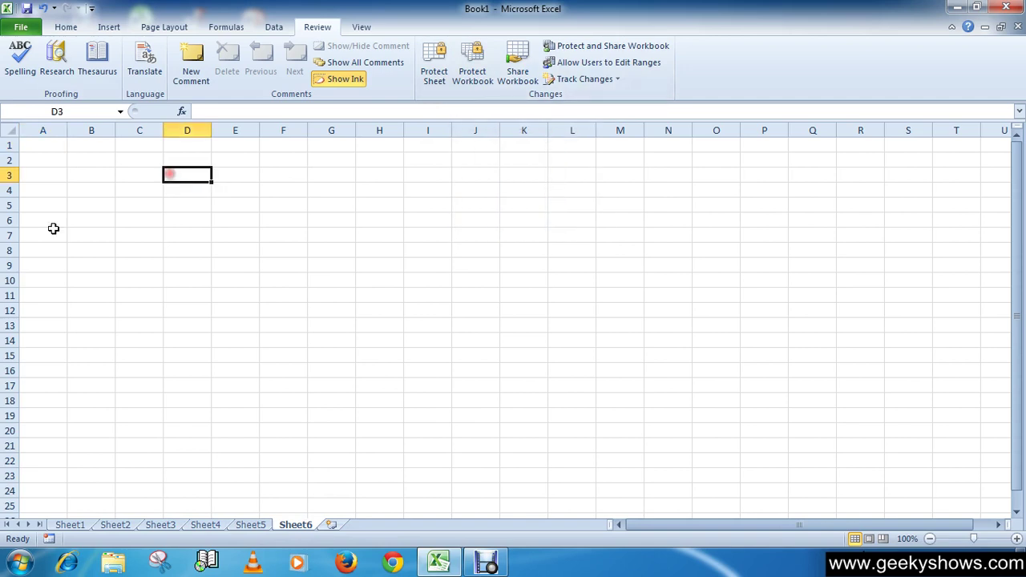